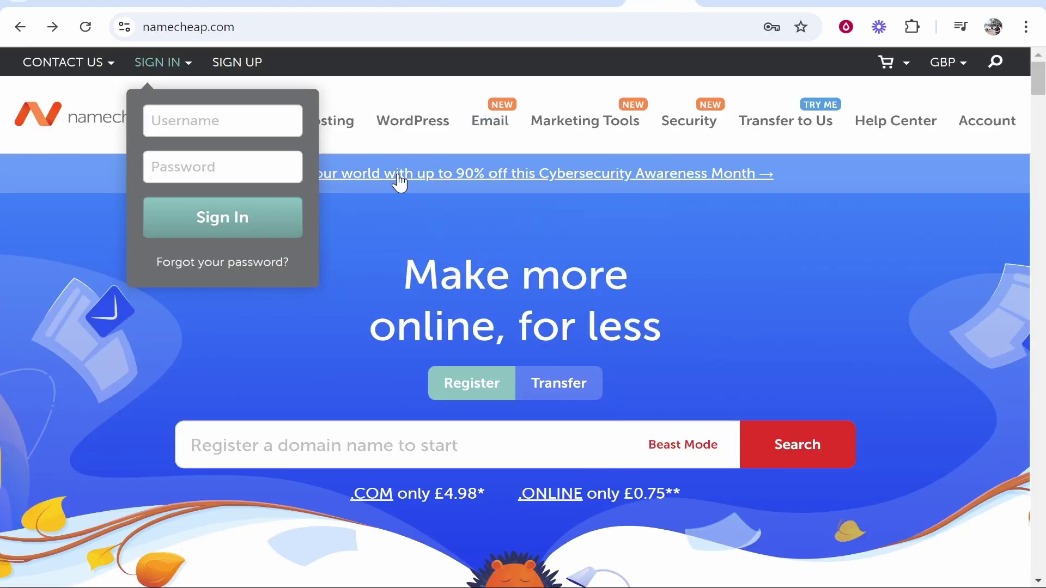
Back on the Webflow dashboard, open the KnowledgeBase site in the Designer.
click(440, 3)
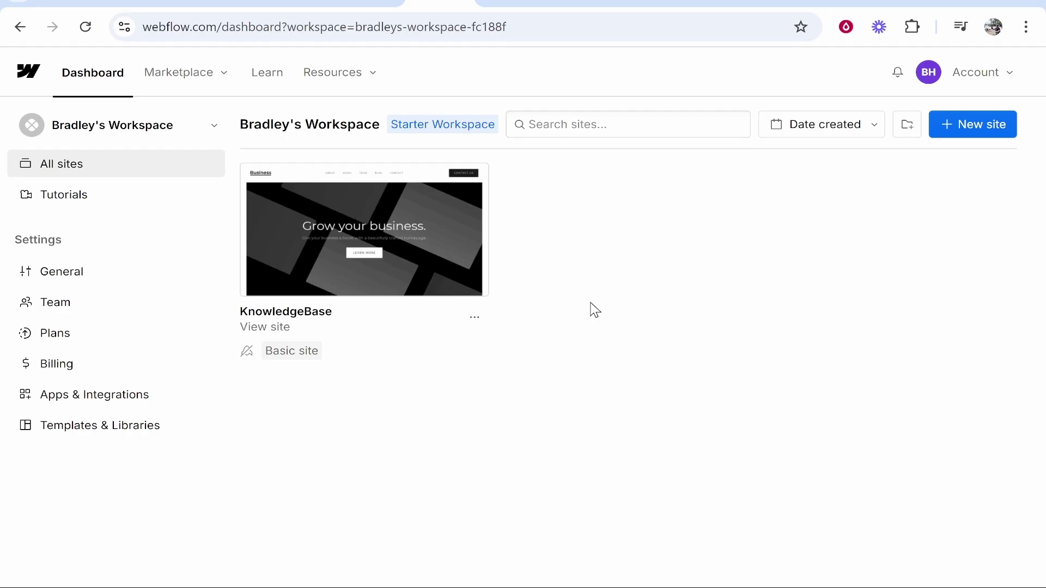
mouse_move(388, 261)
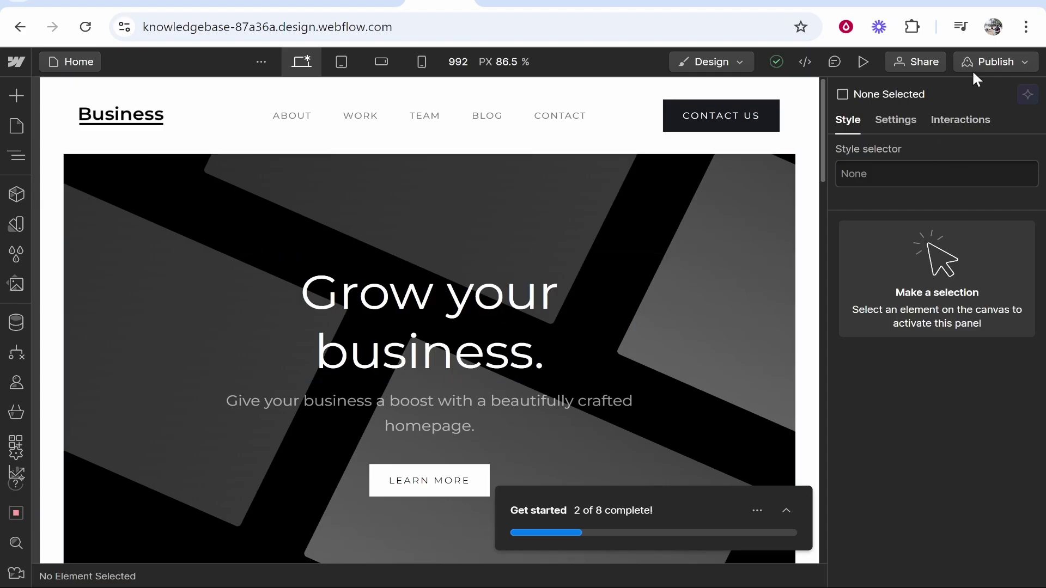
From the Publish panel, choose 'Add a custom domain' to reach Webflow's site plan pricing.
click(1023, 63)
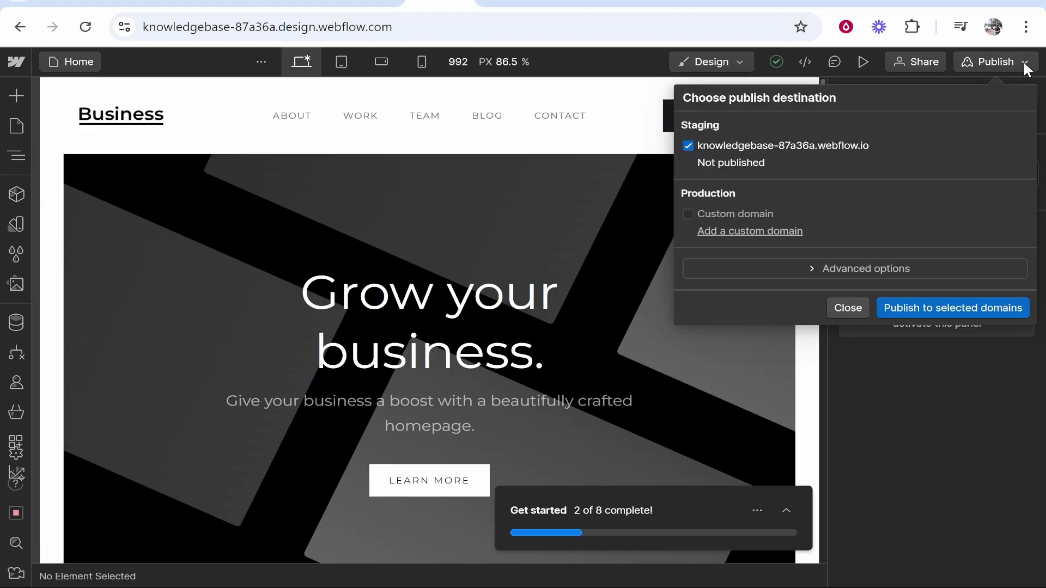
click(750, 232)
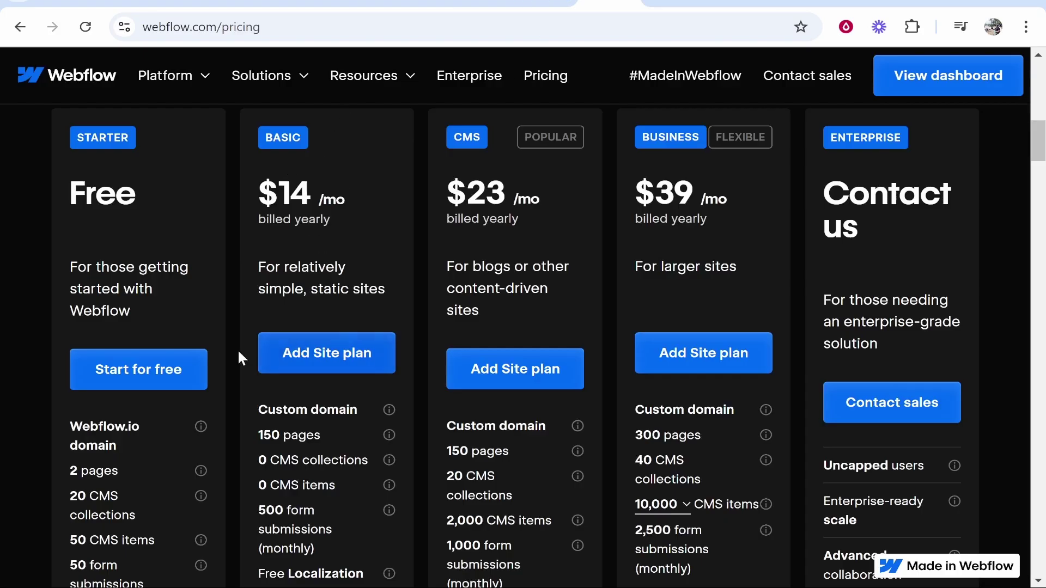
Highlight the Basic plan's Custom domain feature and its $14 /mo price.
mouse_move(269, 407)
mouse_down()
mouse_move(360, 410)
mouse_move(303, 409)
mouse_move(267, 385)
mouse_up()
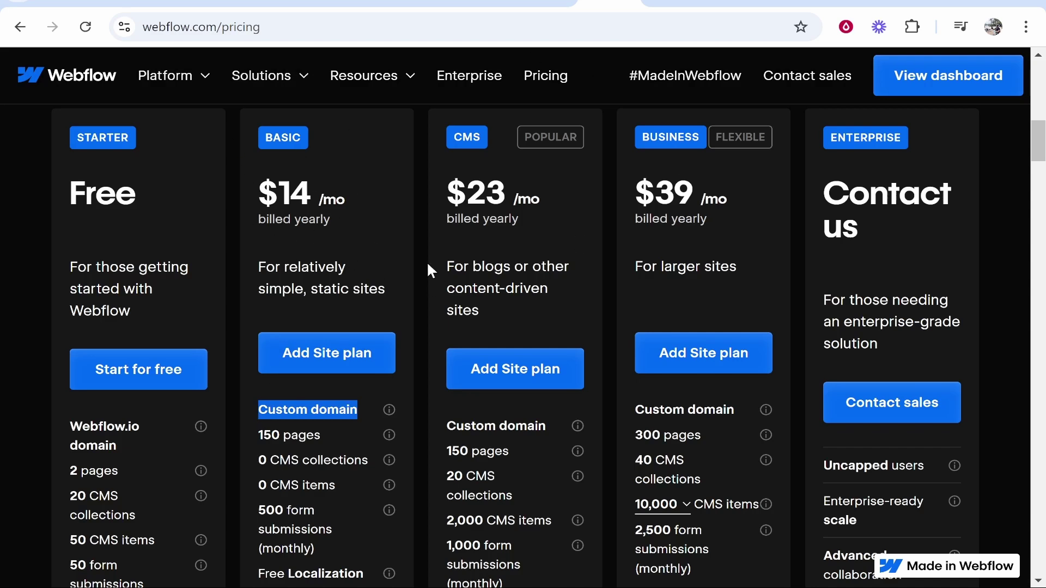
drag(348, 203, 332, 162)
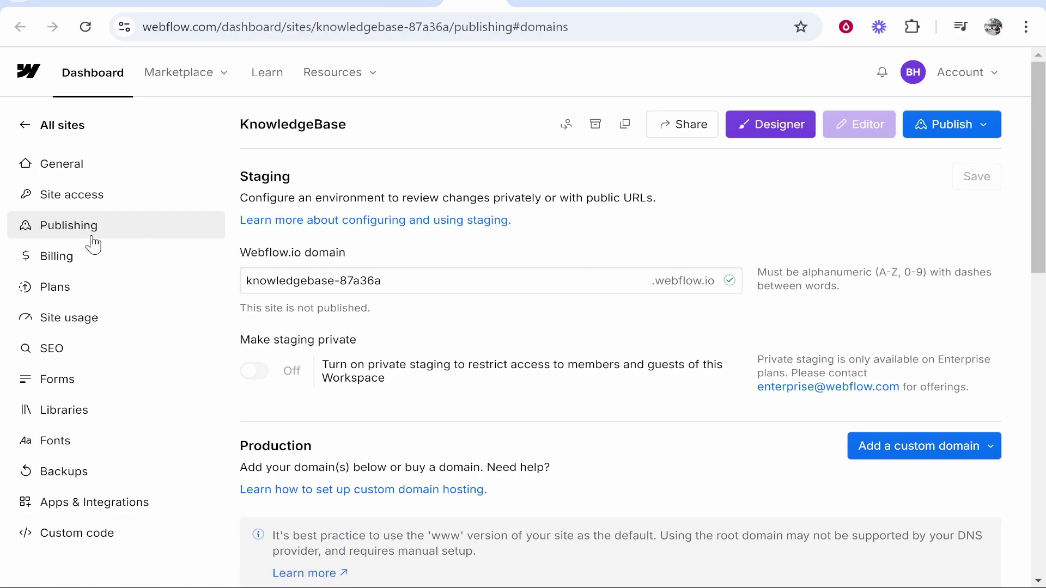
Choose Quick connect domain under Add a custom domain and continue past the Entri introduction.
scroll(815, 294, down, 3)
click(969, 279)
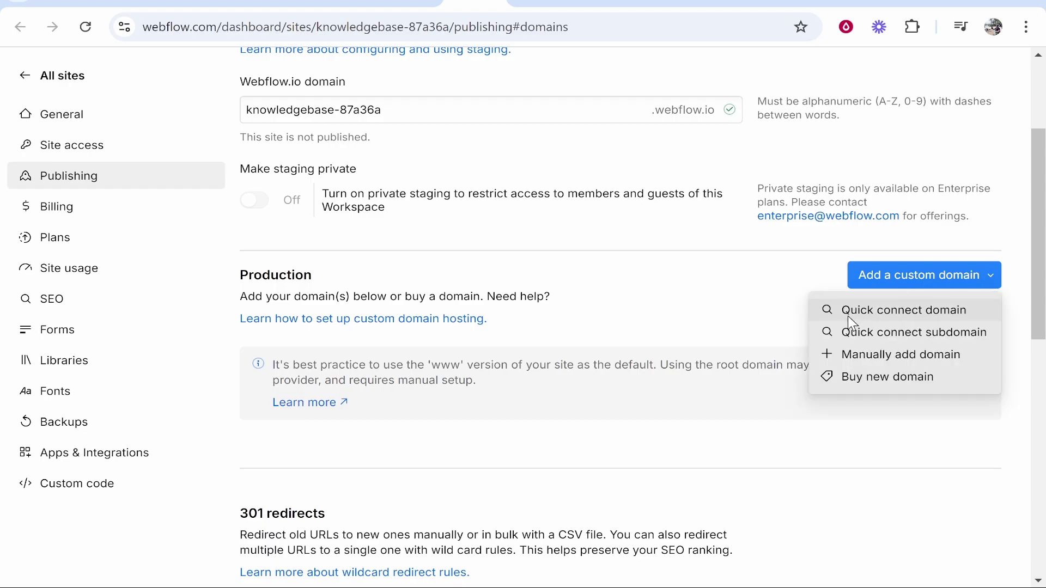
click(951, 278)
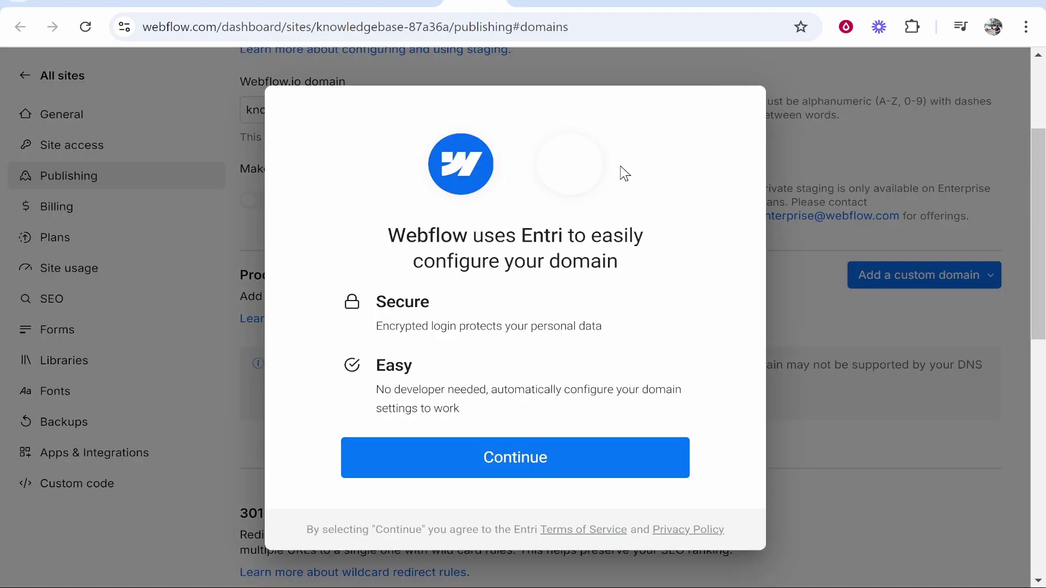
click(449, 468)
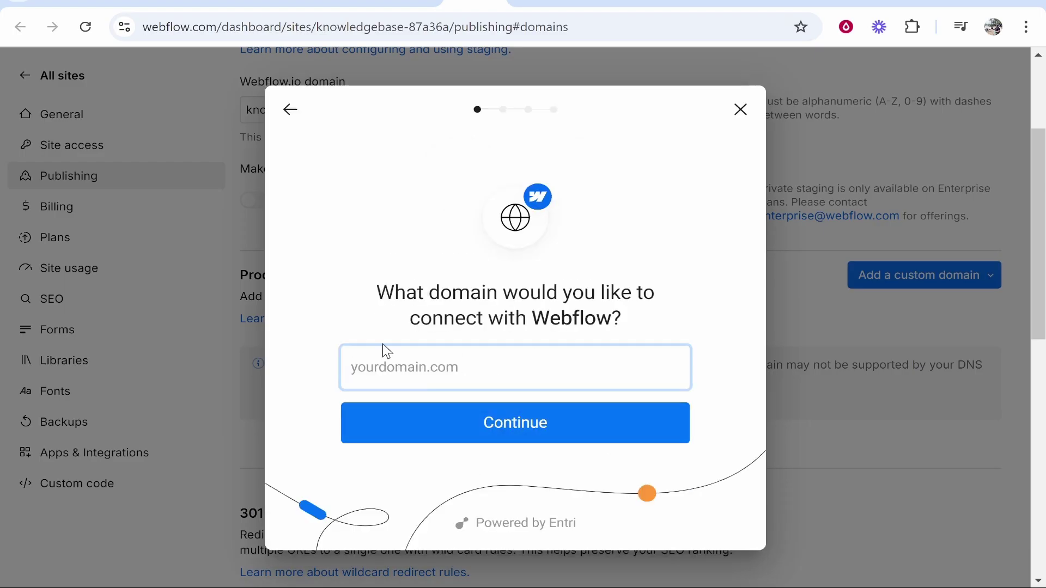
In Namecheap, open the account's Domain List and select the knowledgebasevideos.com name.
click(621, 4)
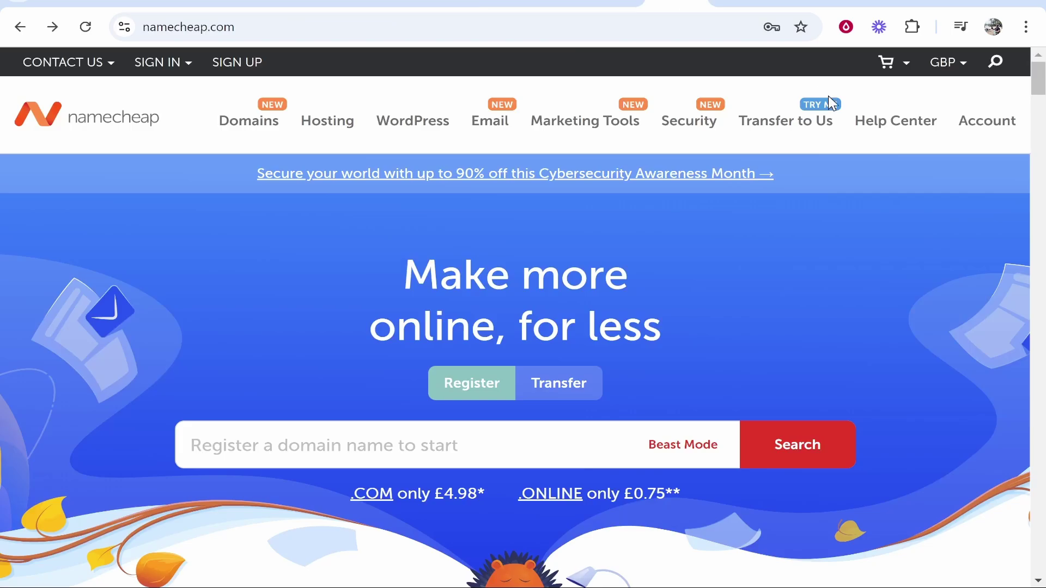
mouse_move(251, 116)
click(137, 122)
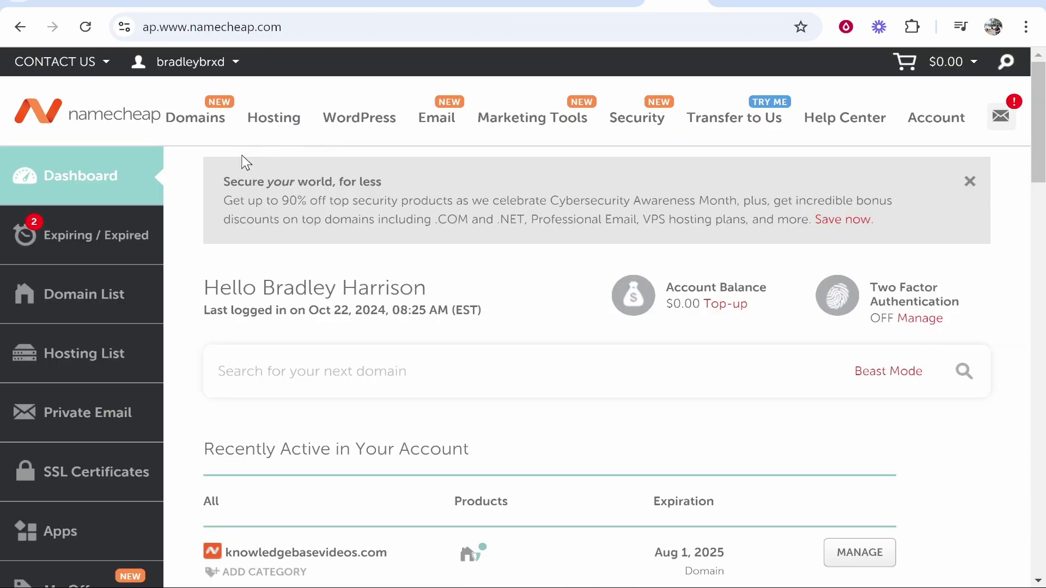
click(98, 299)
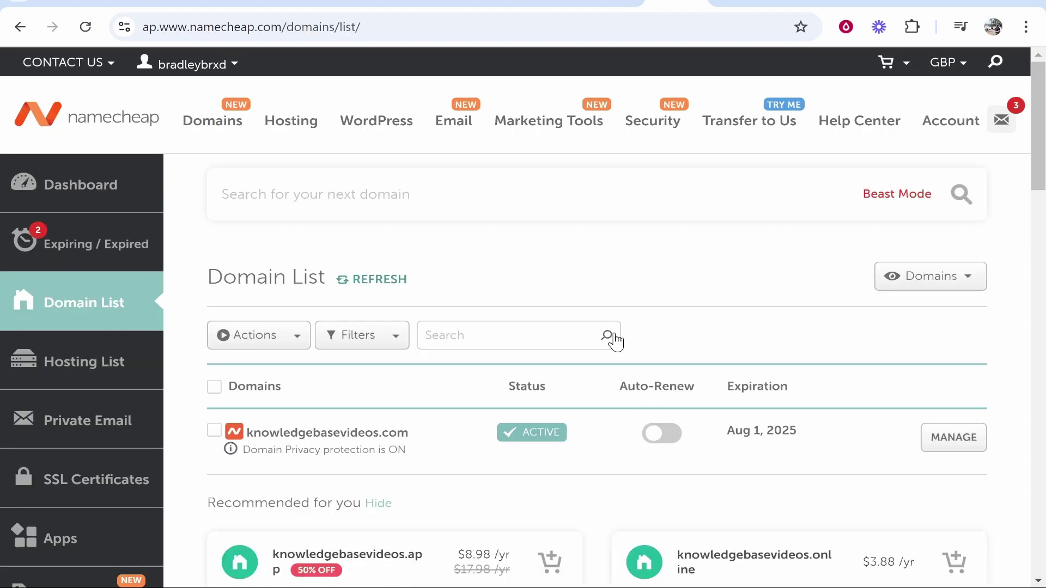
scroll(615, 338, down, 5)
drag(424, 184, 250, 191)
key(ctrl+c)
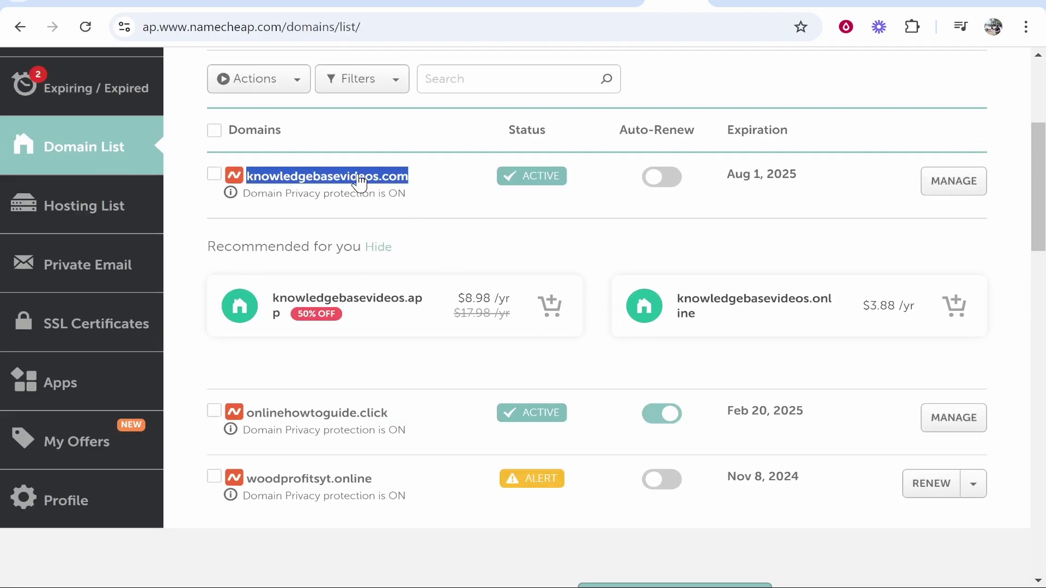
Paste knowledgebasevideos.com into Webflow's Entri domain field and submit it for analysis.
key(ctrl+shift+Tab)
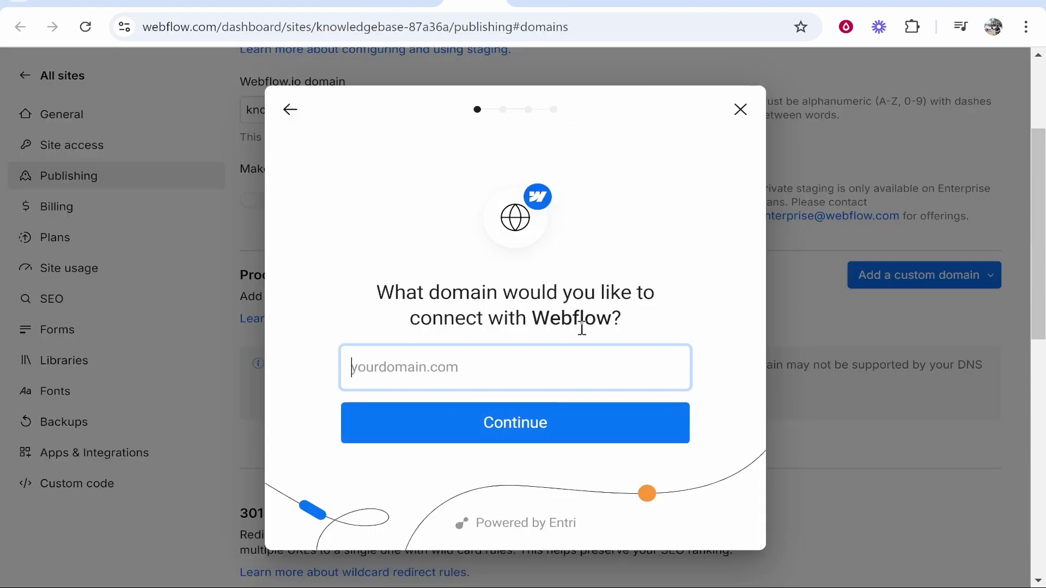
key(ctrl+v)
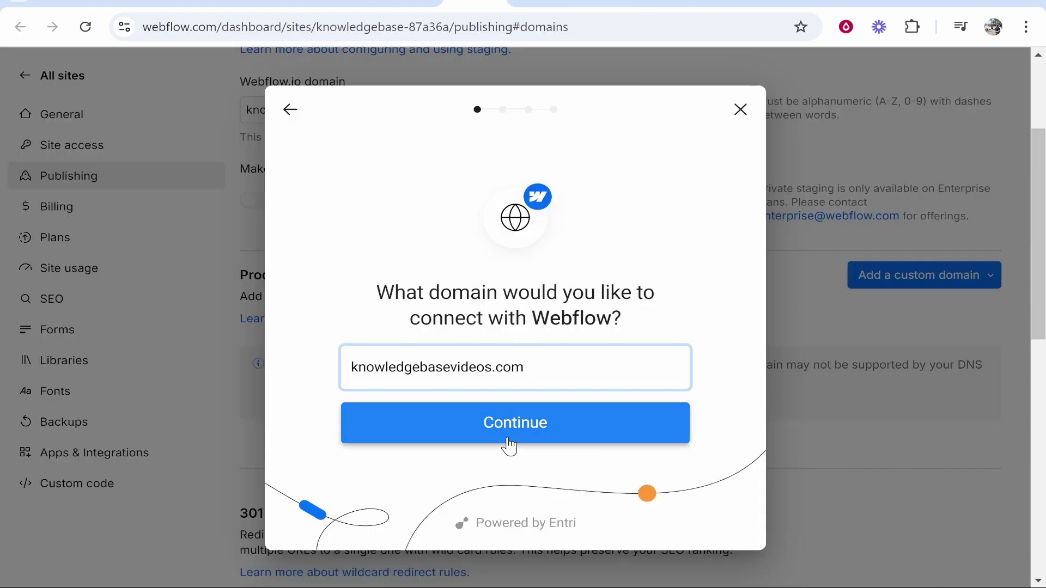
click(522, 424)
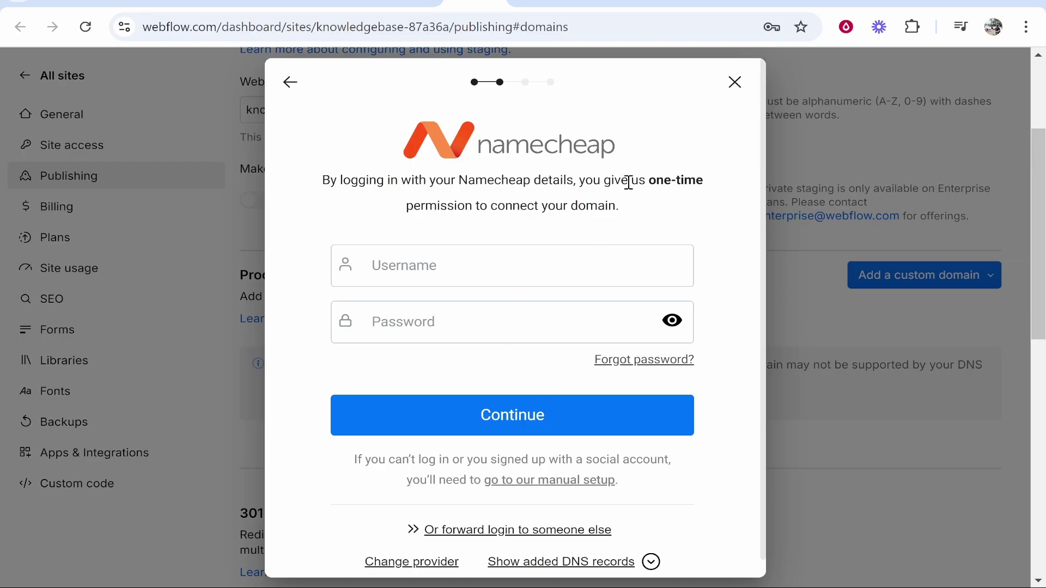
Sign in to Namecheap with the saved login details to authorize the connection.
drag(619, 205, 406, 205)
click(410, 215)
click(430, 267)
key(ctrl+shift+l)
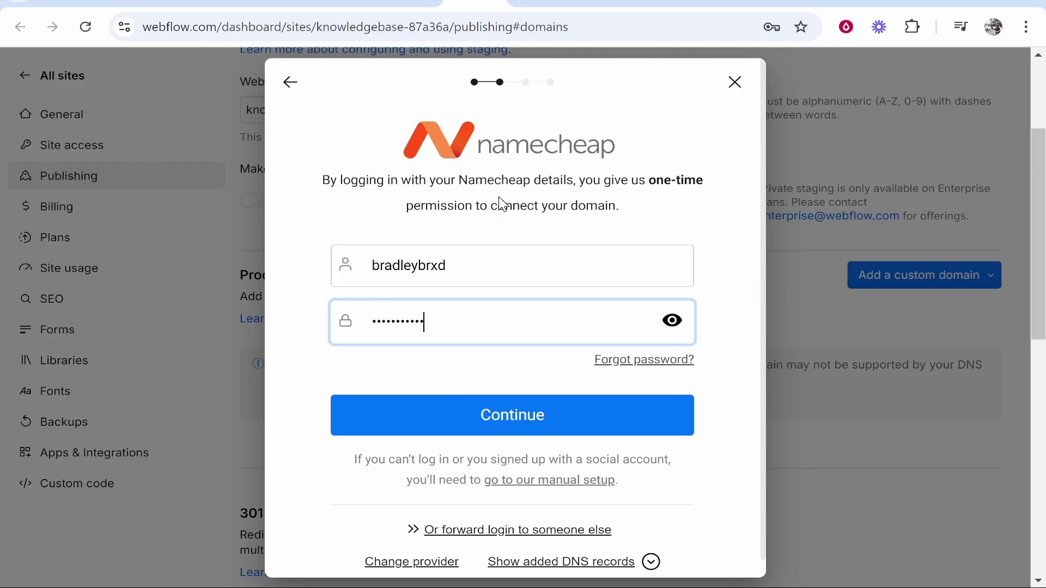
click(540, 419)
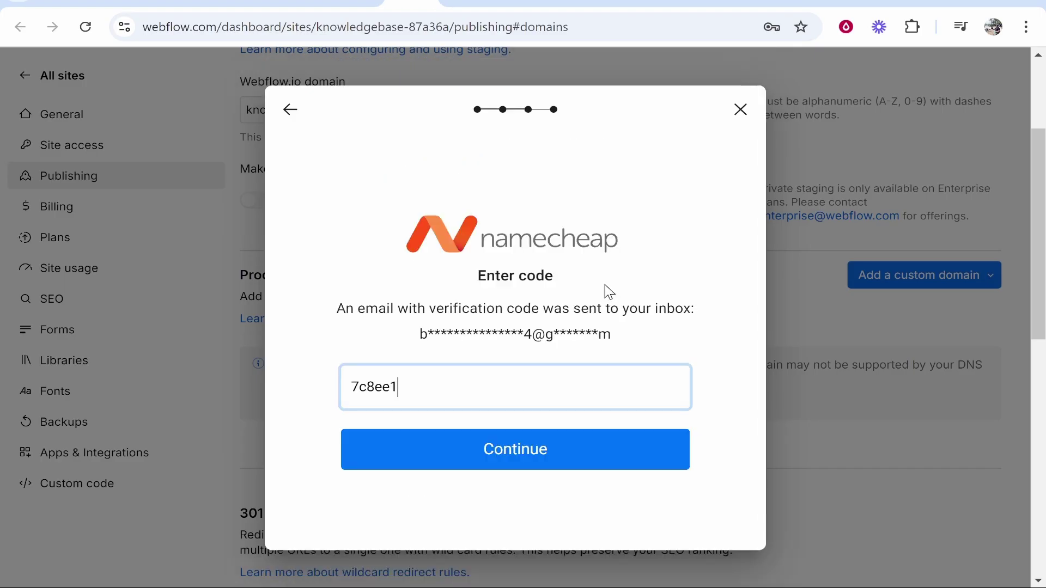
Submit the emailed verification code to finish authorizing Namecheap.
drag(418, 379, 289, 376)
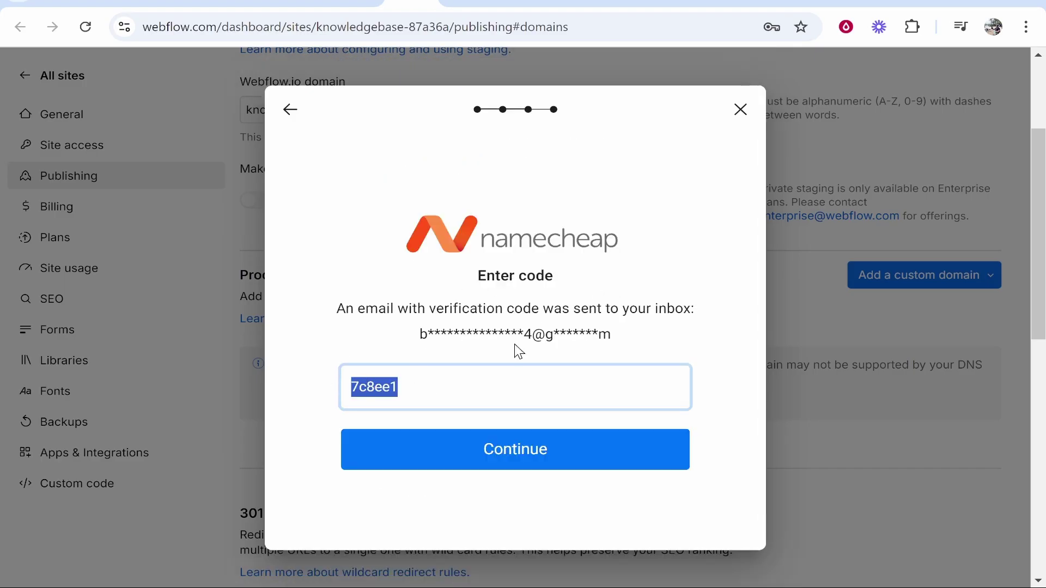
drag(624, 339, 374, 345)
click(481, 345)
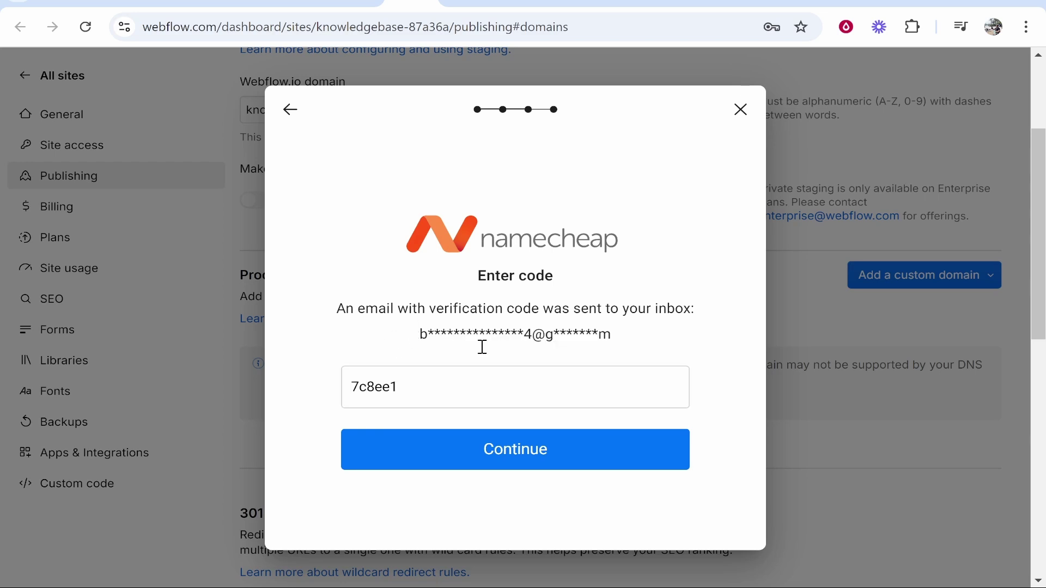
click(474, 460)
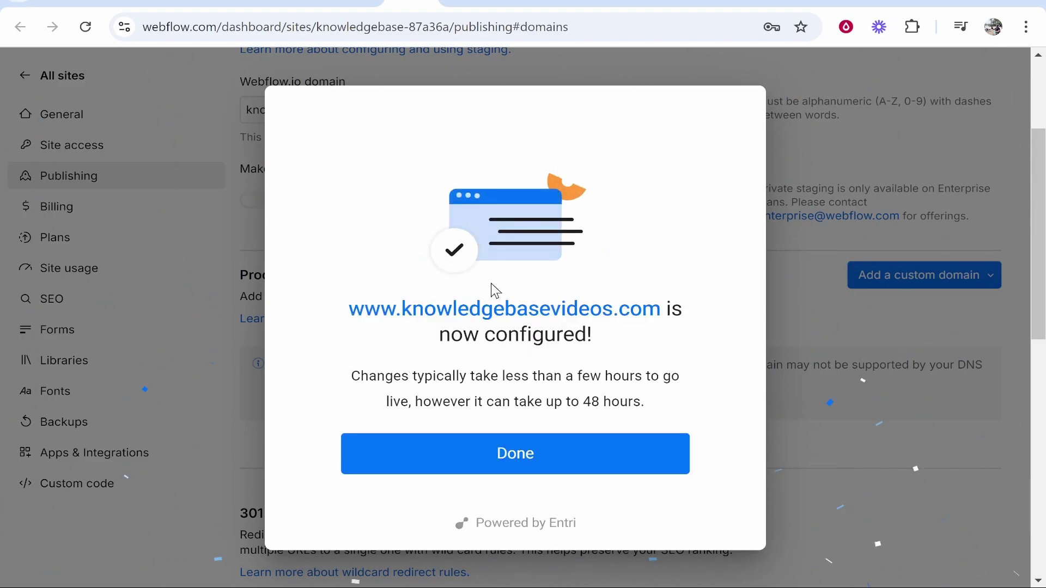
drag(353, 314, 684, 313)
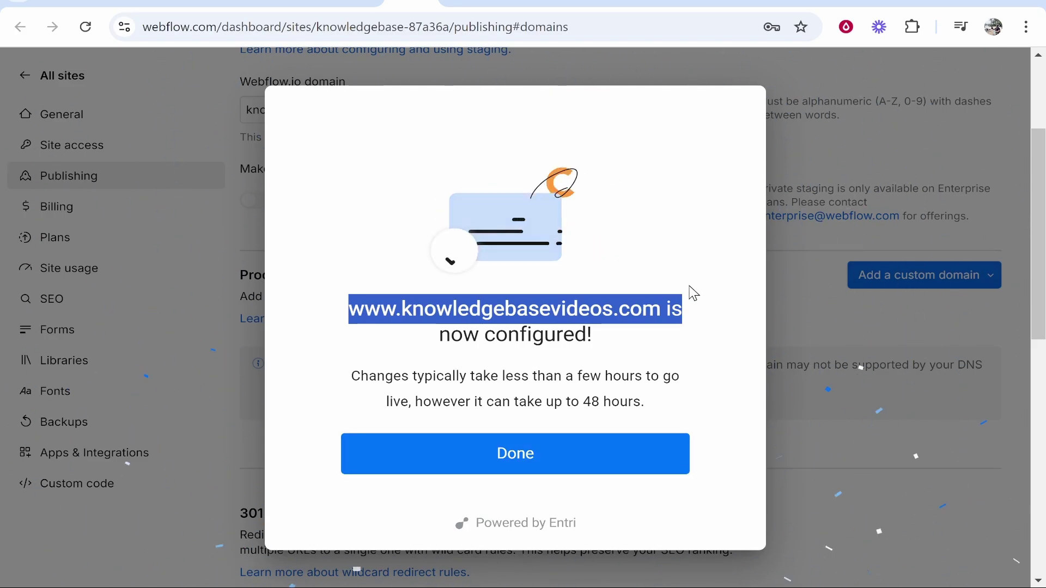
click(472, 457)
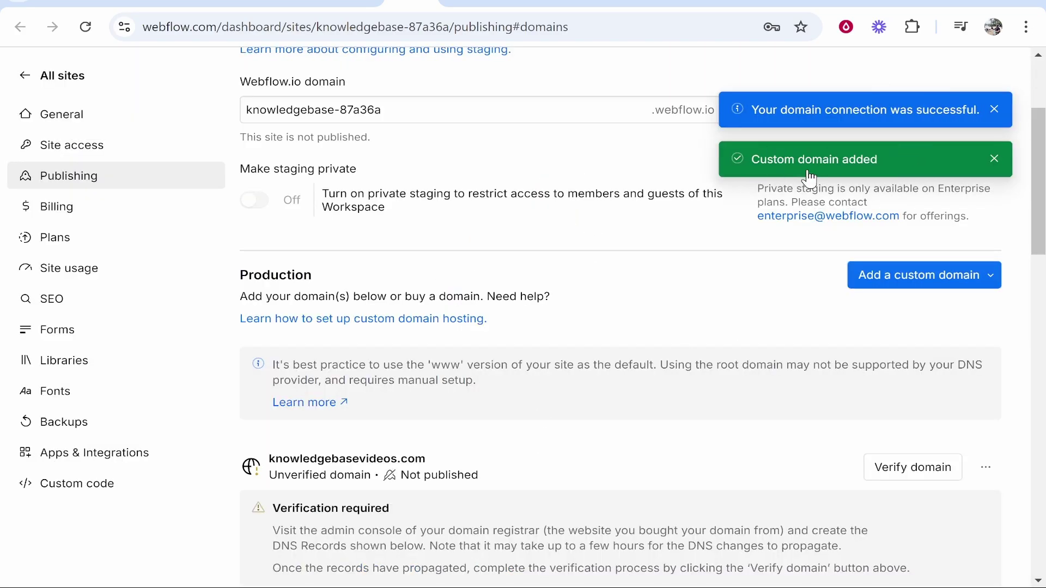
Attempt Verify domain for knowledgebasevideos.com and review the listed DNS records after it fails.
scroll(554, 217, down, 8)
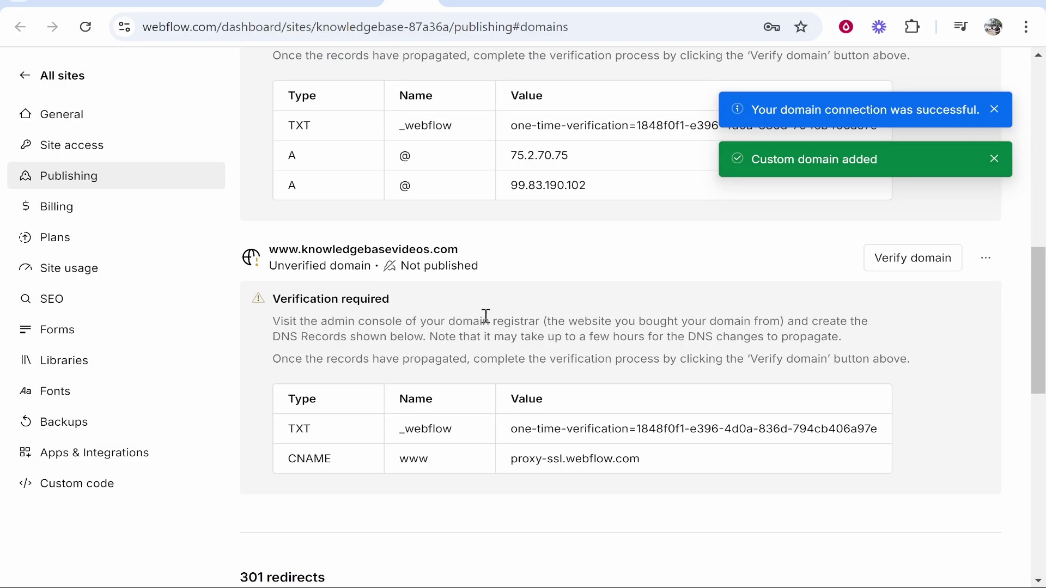
scroll(532, 269, down, 3)
scroll(741, 276, up, 6)
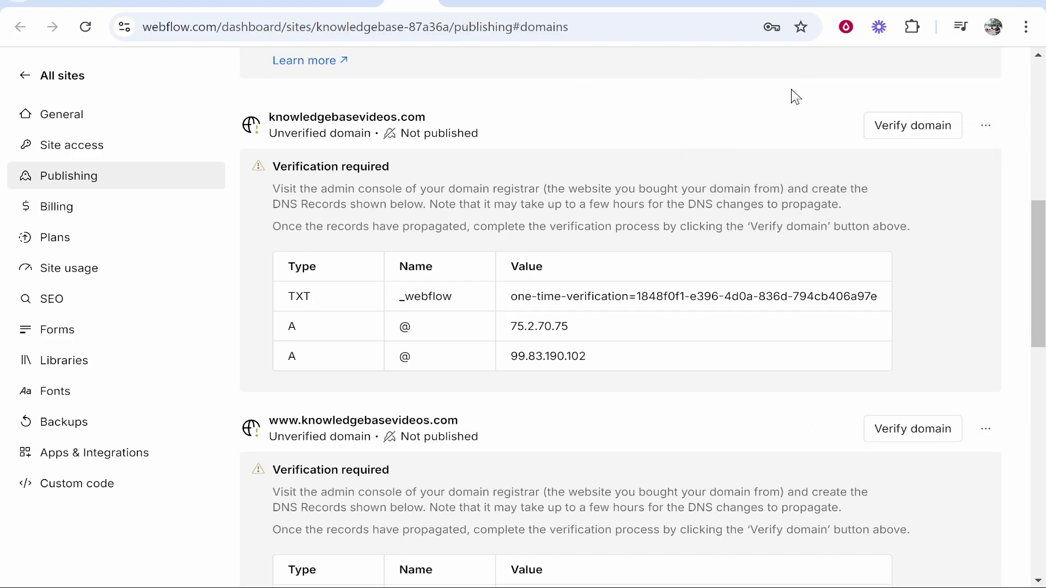
click(896, 128)
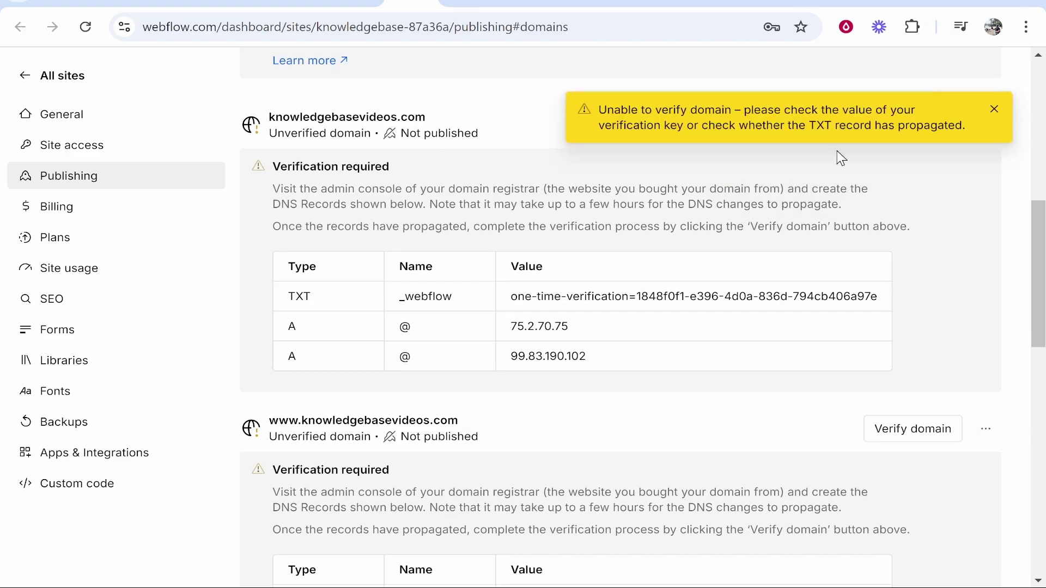
scroll(830, 298, down, 2)
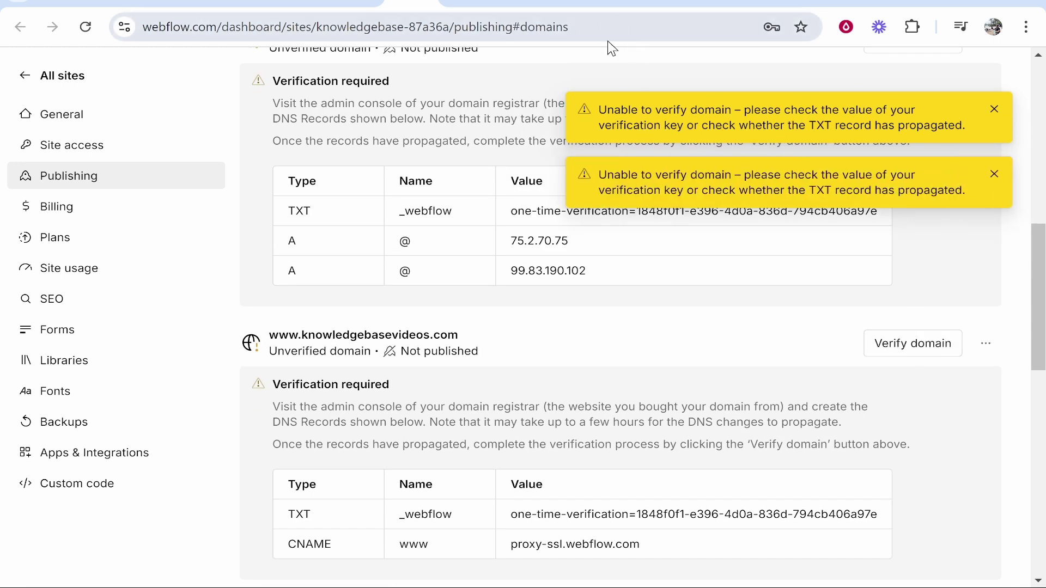
Open Namecheap's MANAGE page for knowledgebasevideos.com and view its Advanced DNS host records.
click(585, 2)
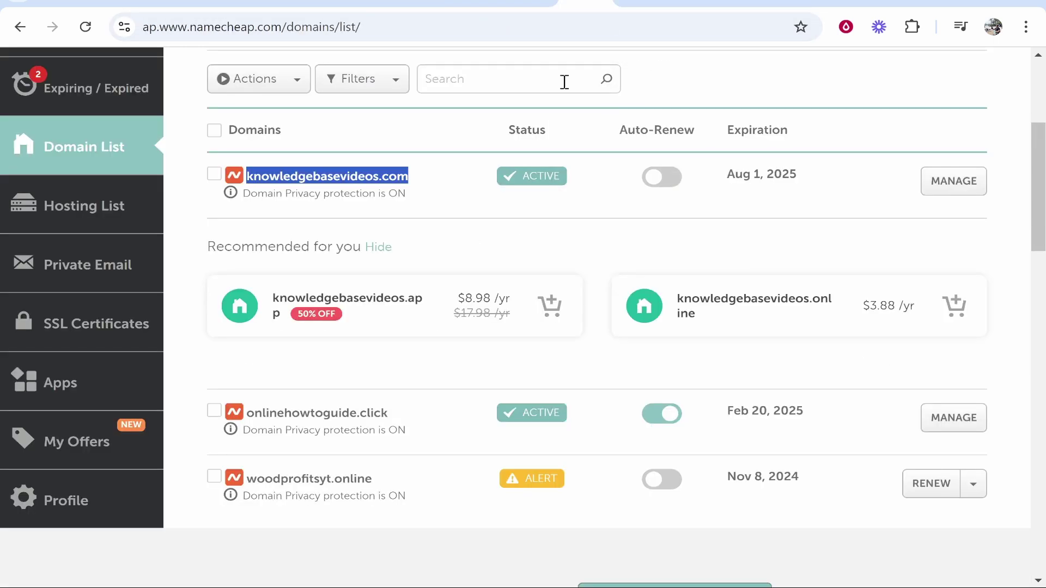
click(403, 248)
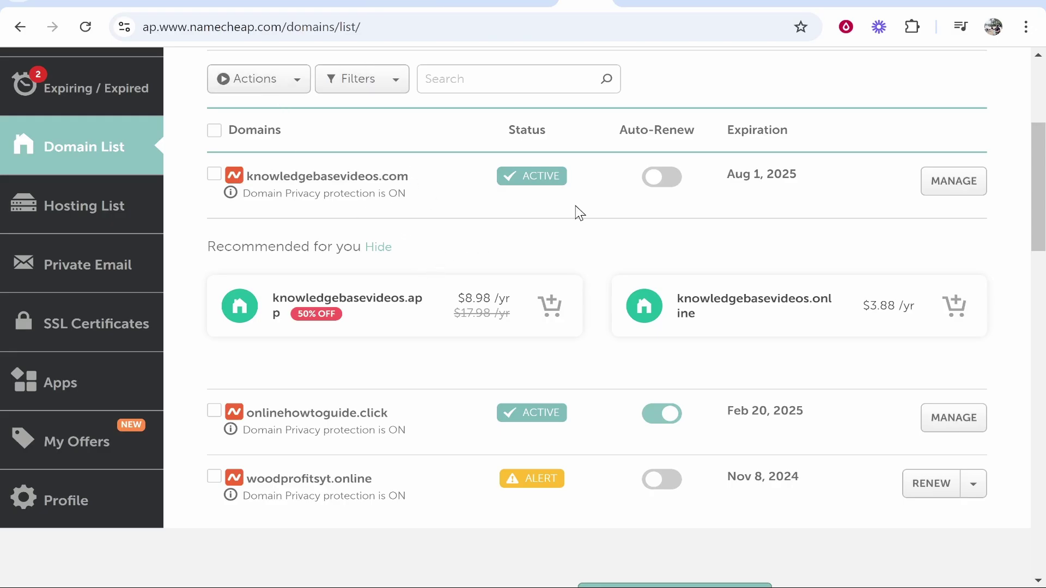
click(957, 185)
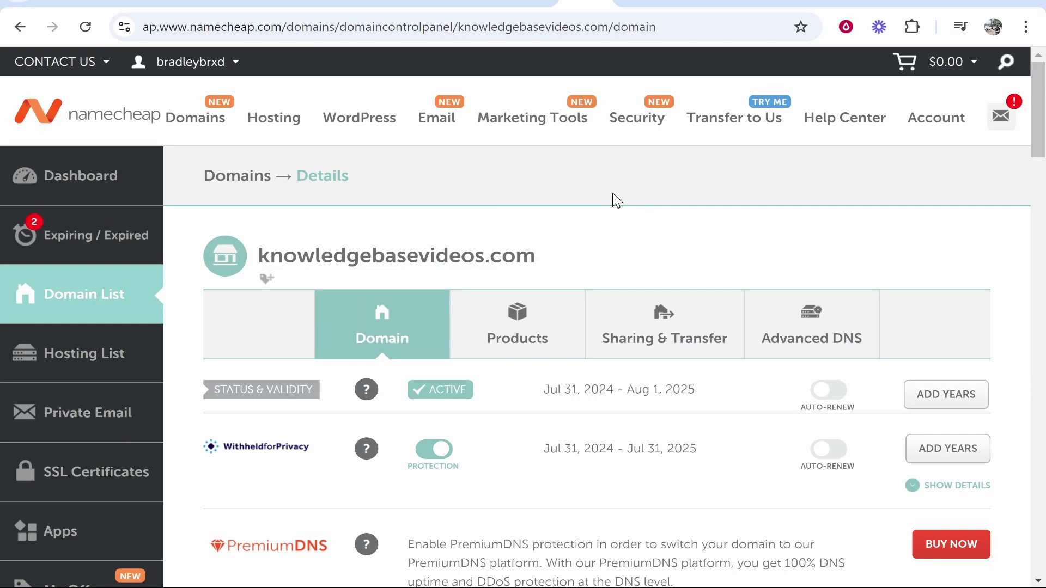
click(815, 326)
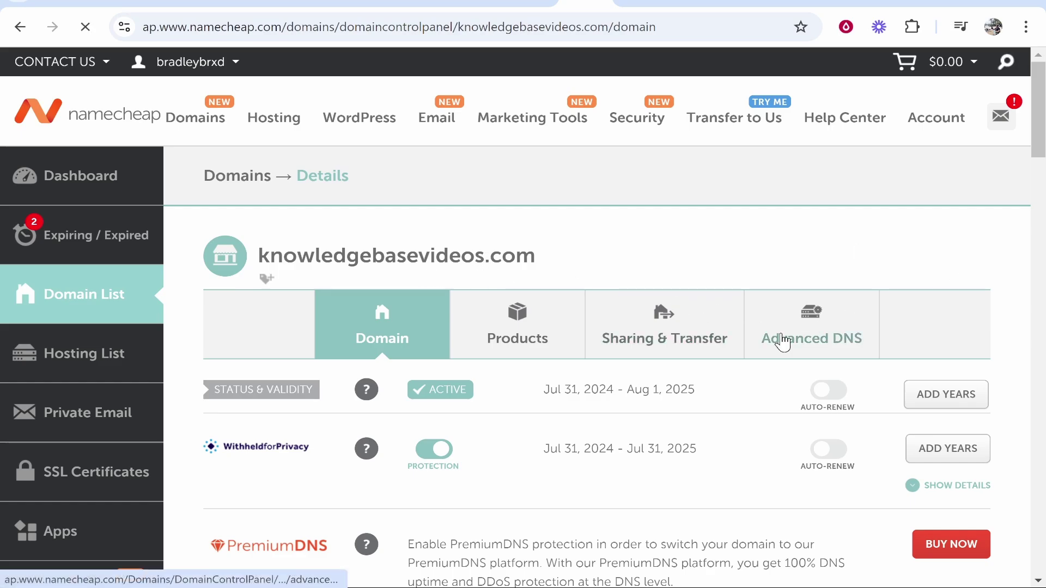
scroll(436, 357, down, 6)
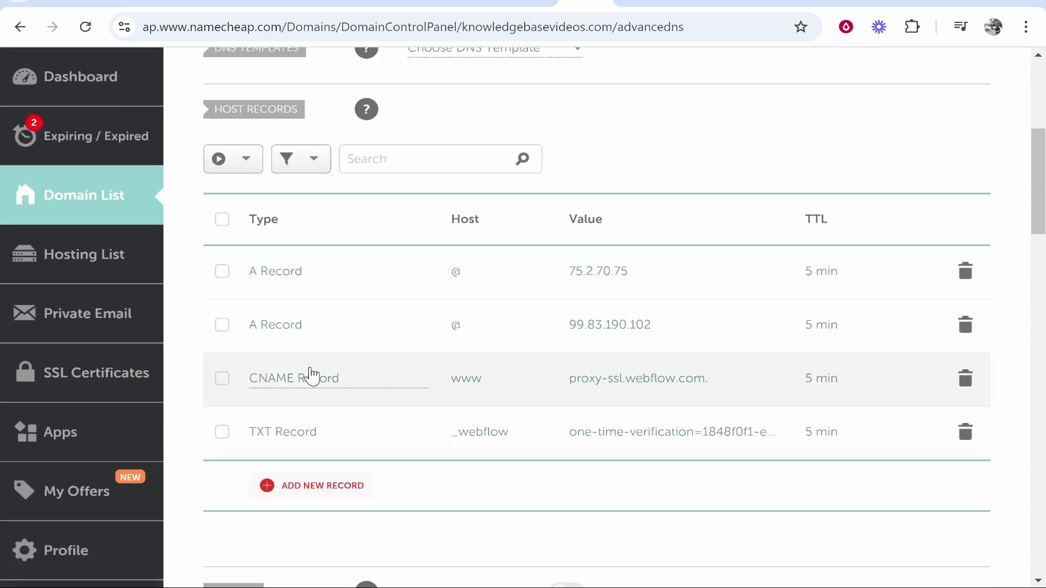
key(ctrl+shift+Tab)
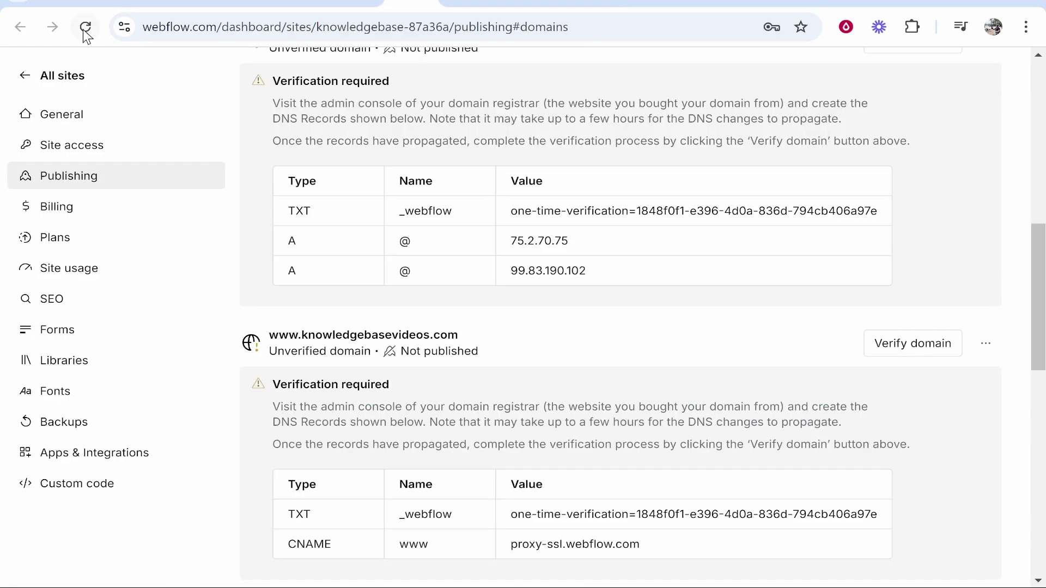
click(85, 29)
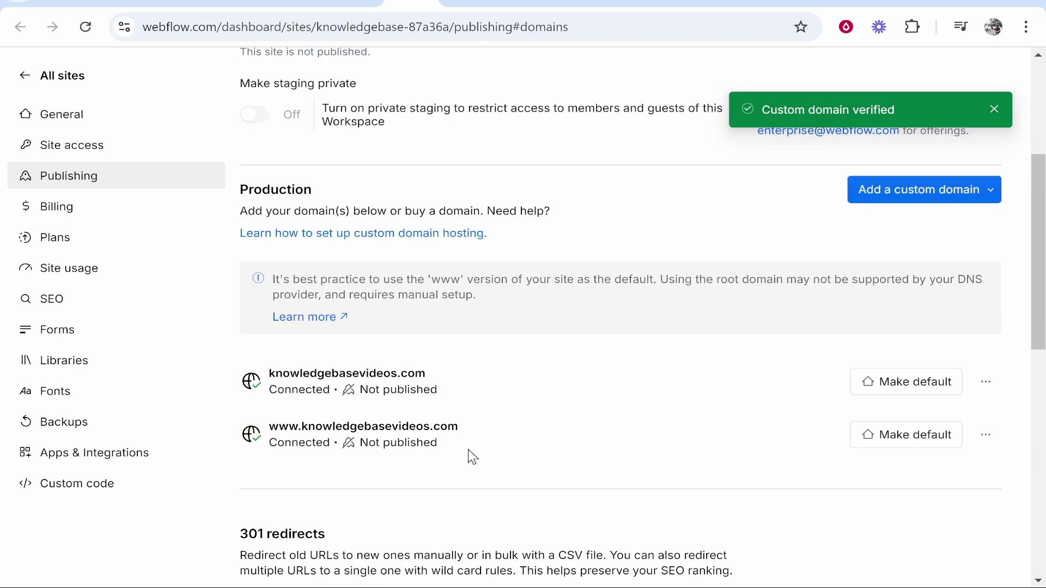
drag(467, 434, 270, 437)
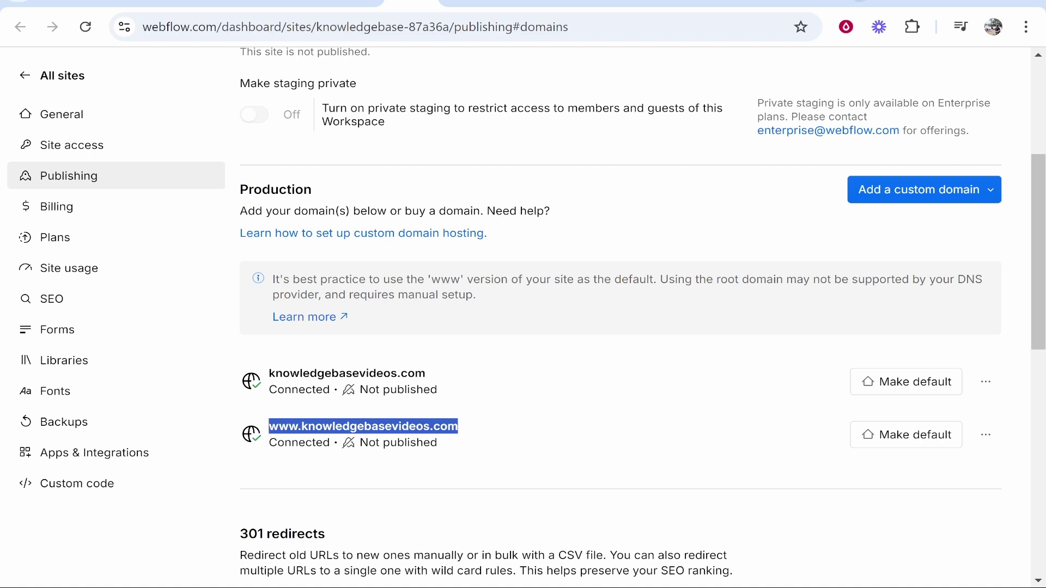
key(ctrl+c)
key(ctrl+t)
key(ctrl+v)
key(Return)
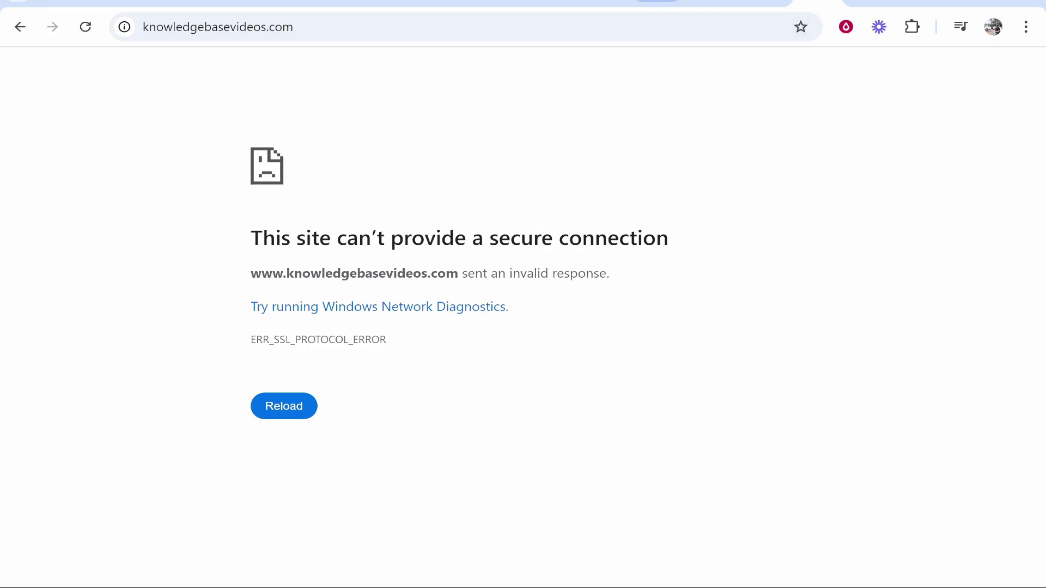
click(657, 2)
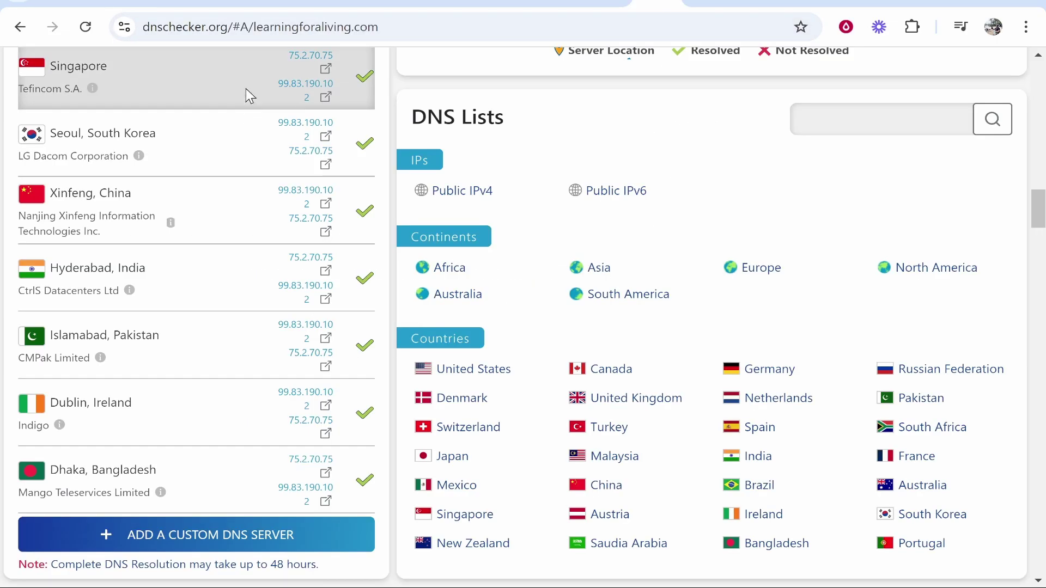
scroll(248, 87, up, 7)
scroll(239, 106, up, 6)
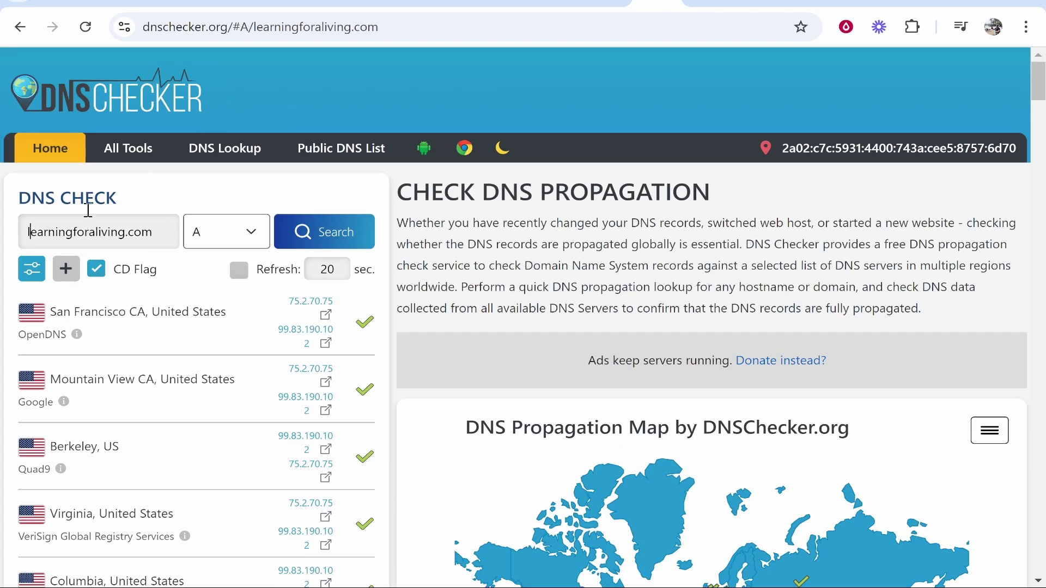
triple_click(127, 239)
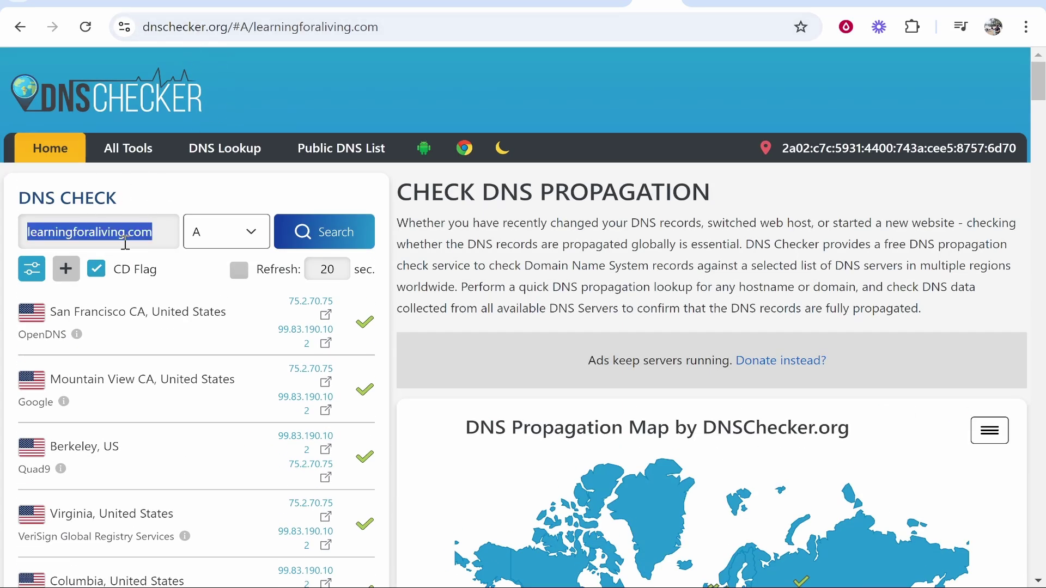
key(BackSpace)
key(ctrl+v)
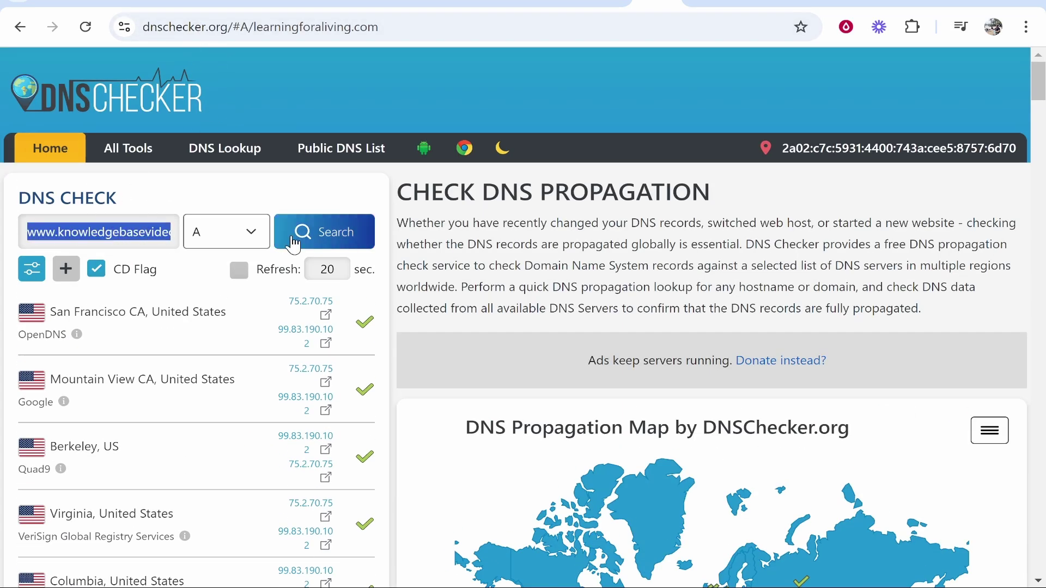
click(325, 232)
scroll(366, 340, down, 20)
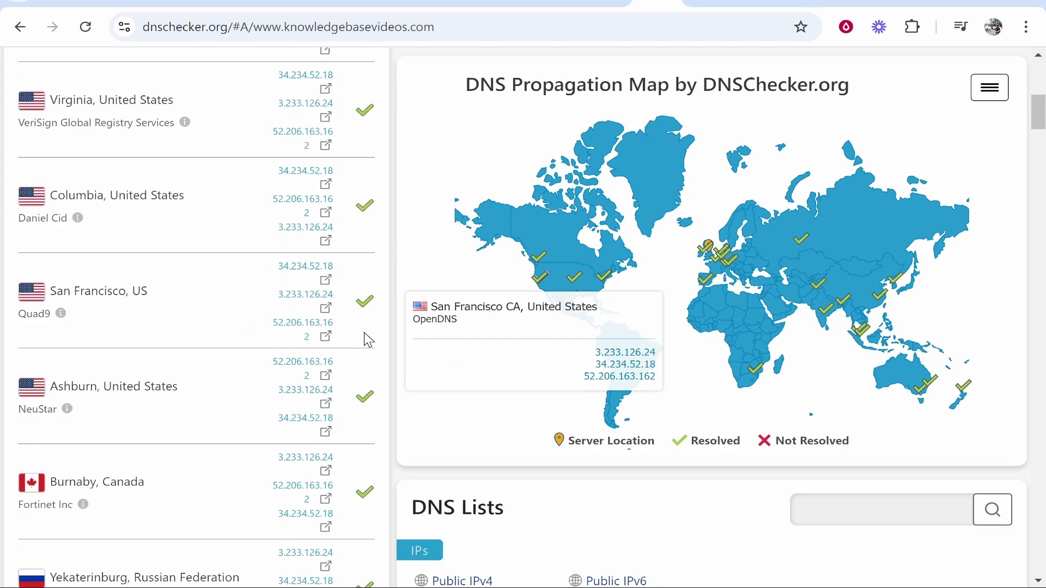
scroll(363, 343, down, 10)
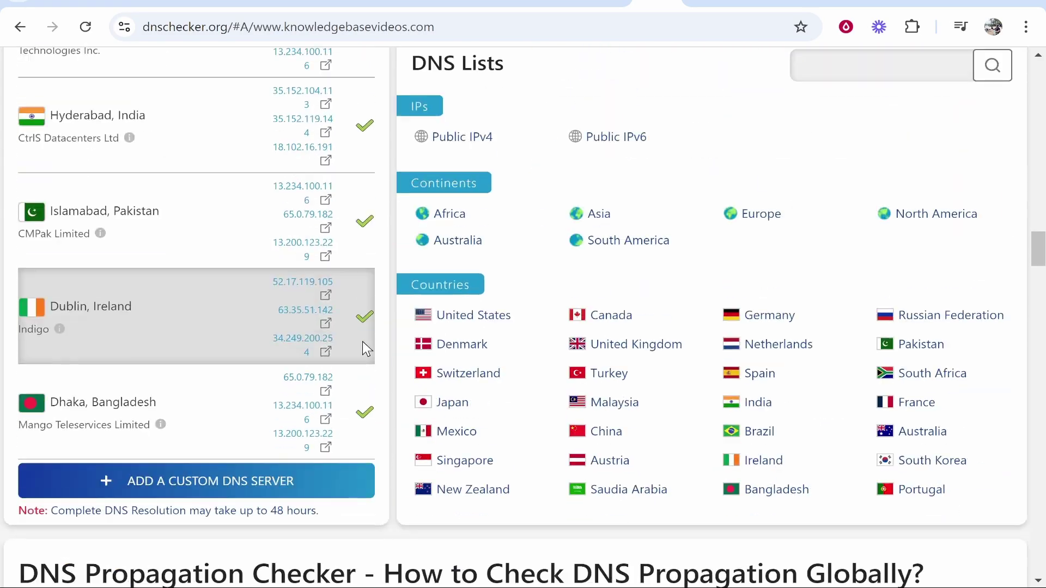
scroll(366, 350, up, 20)
scroll(371, 358, up, 2)
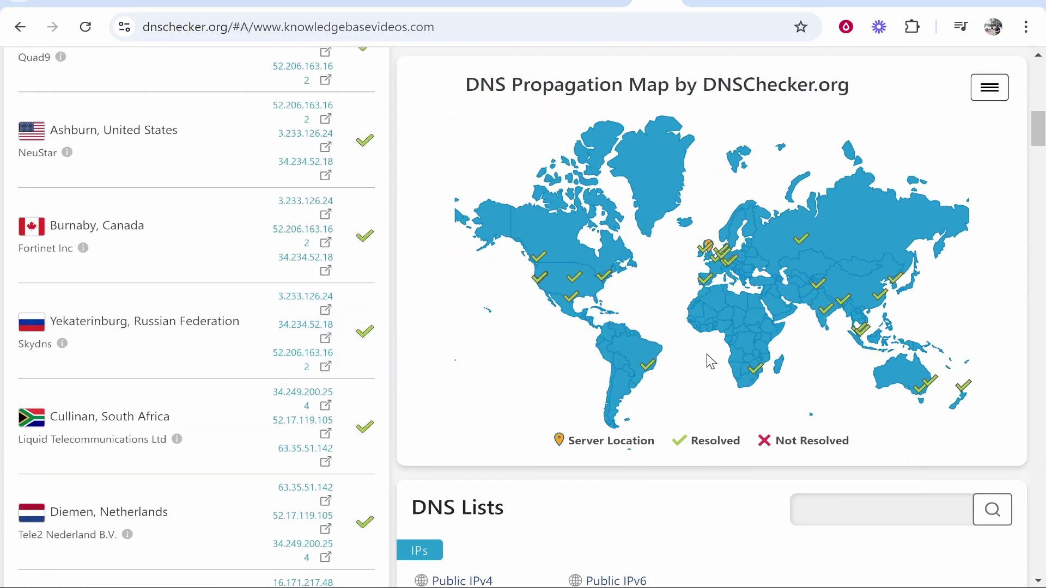
scroll(1004, 211, up, 9)
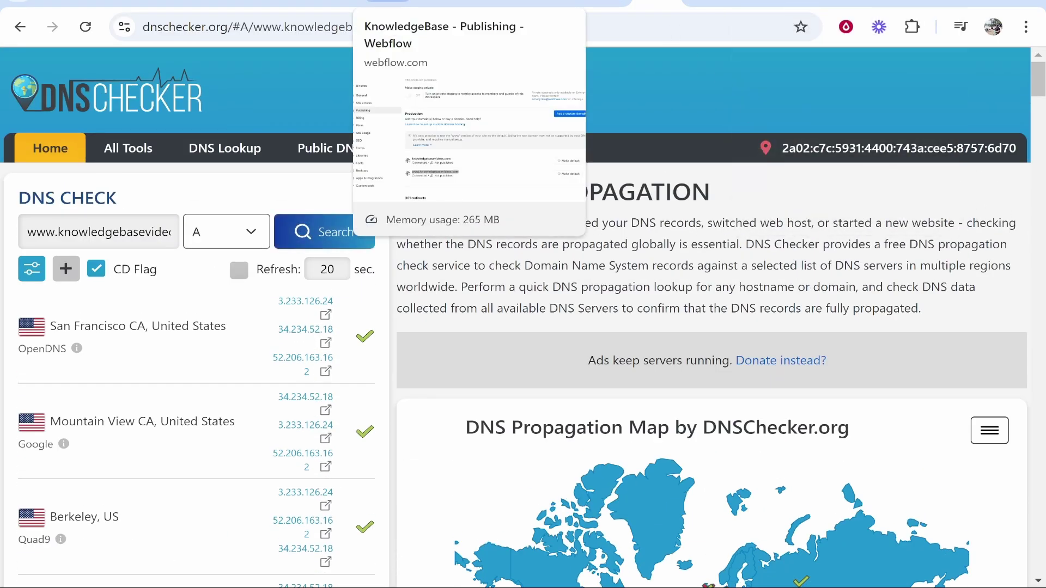
Return to the 'KnowledgeBase - Publishing - Webflow' tab listing both Connected domains.
click(381, 3)
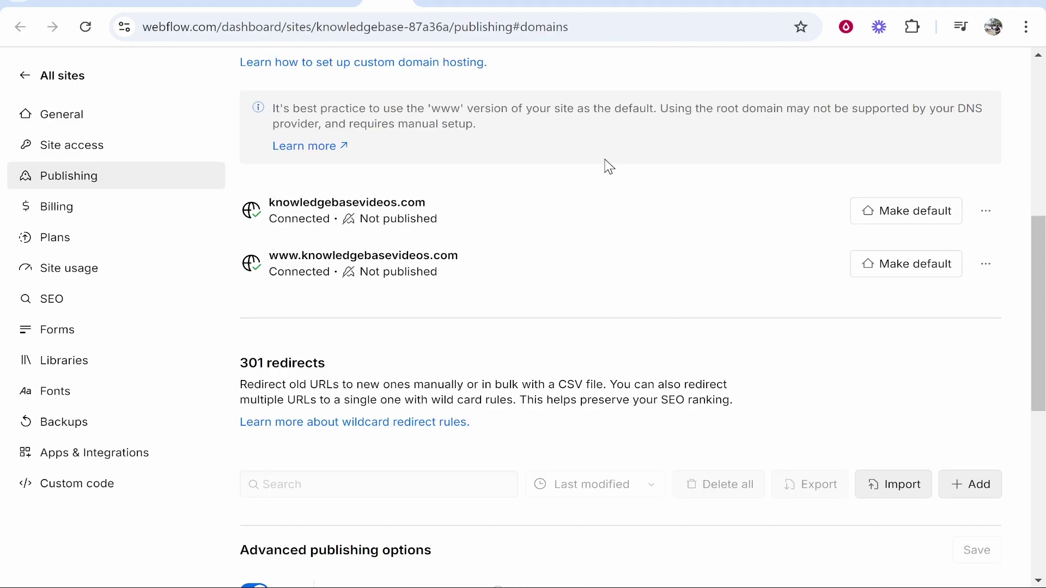